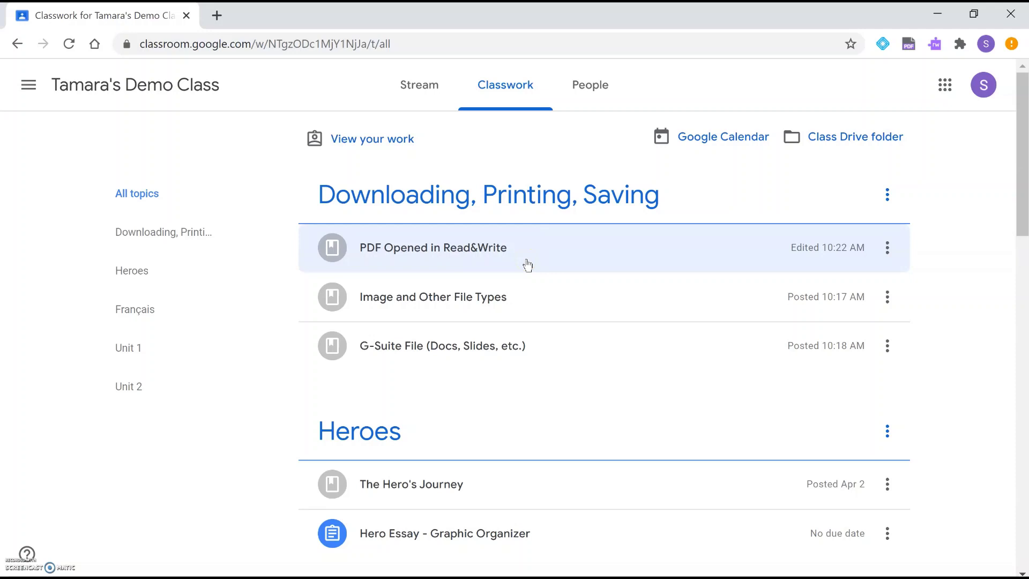
Open My Journal.pdf from the 'PDF Opened in Read&Write' post and dismiss the view-only notice.
click(527, 265)
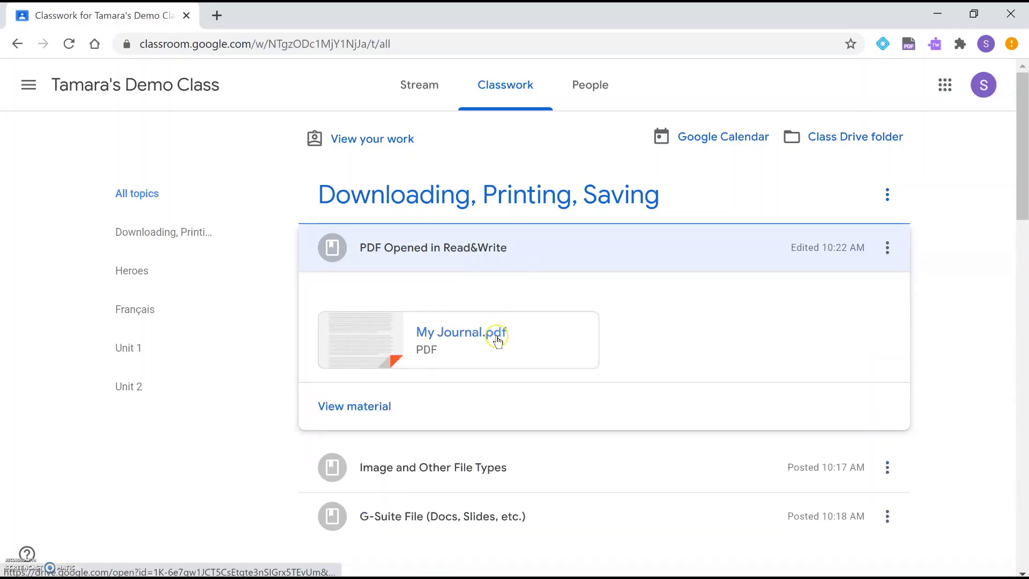
click(500, 343)
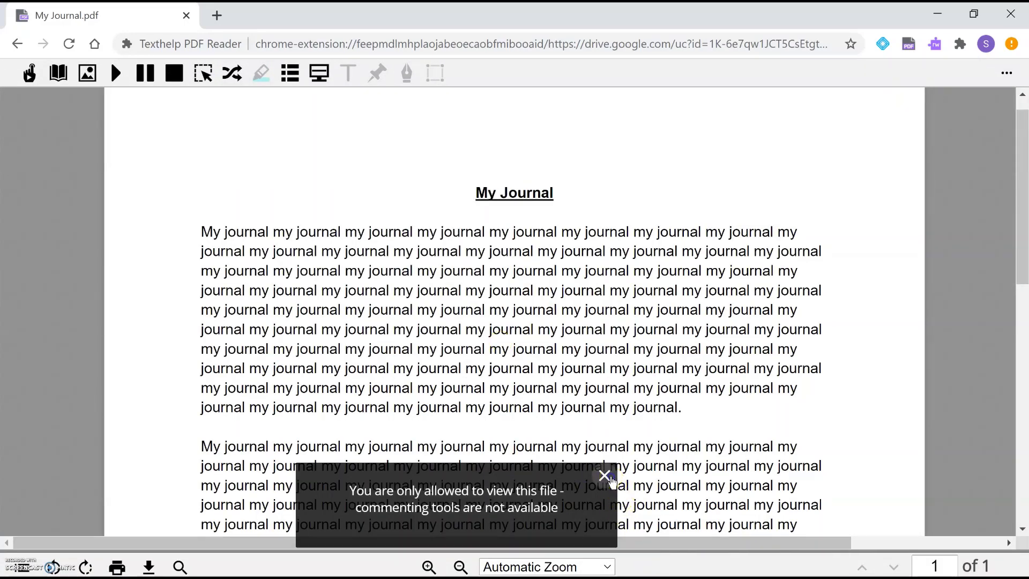
click(604, 476)
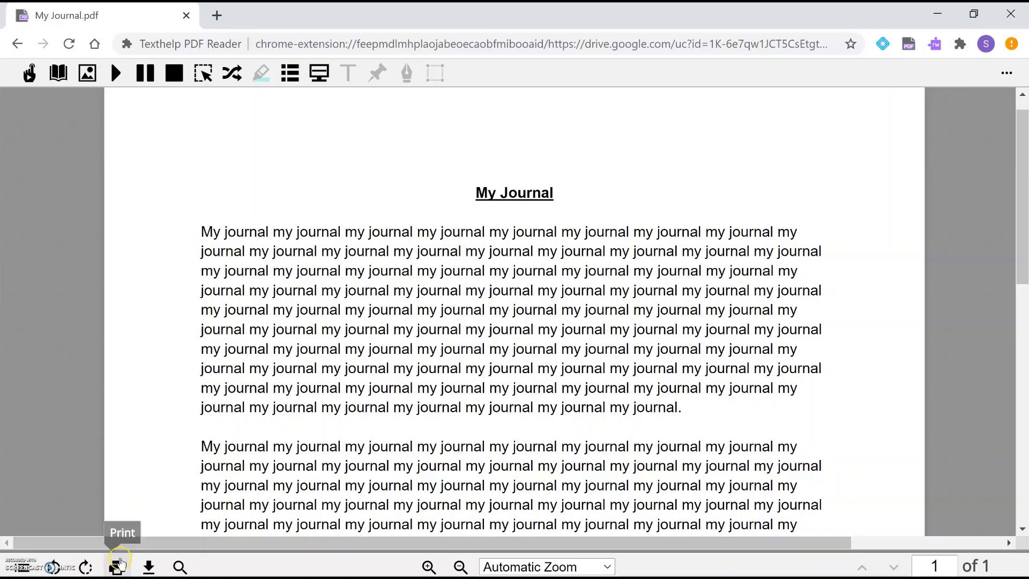
Print My Journal to the Save to Google Drive destination, saving it as a PDF.
click(118, 567)
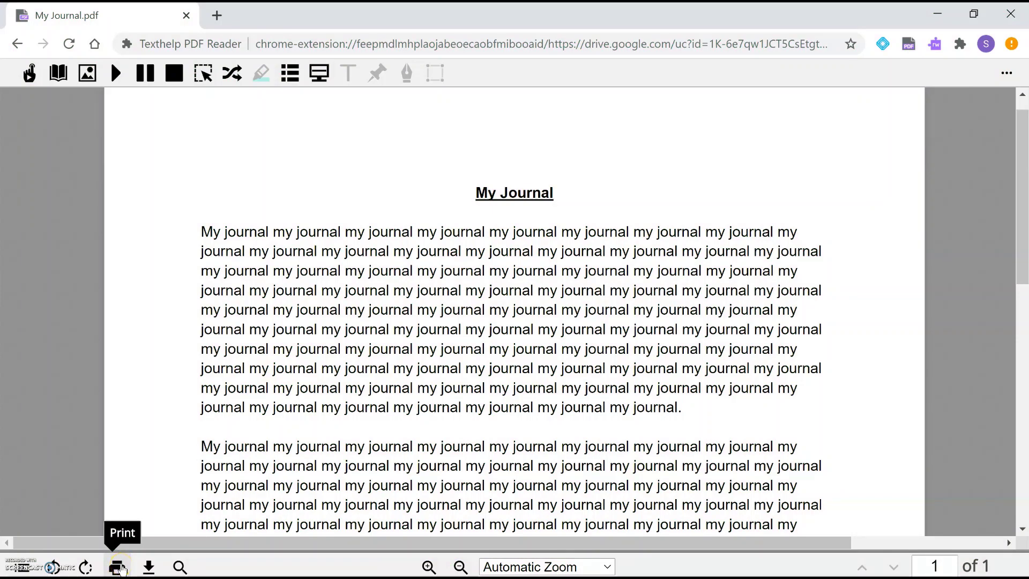
click(119, 568)
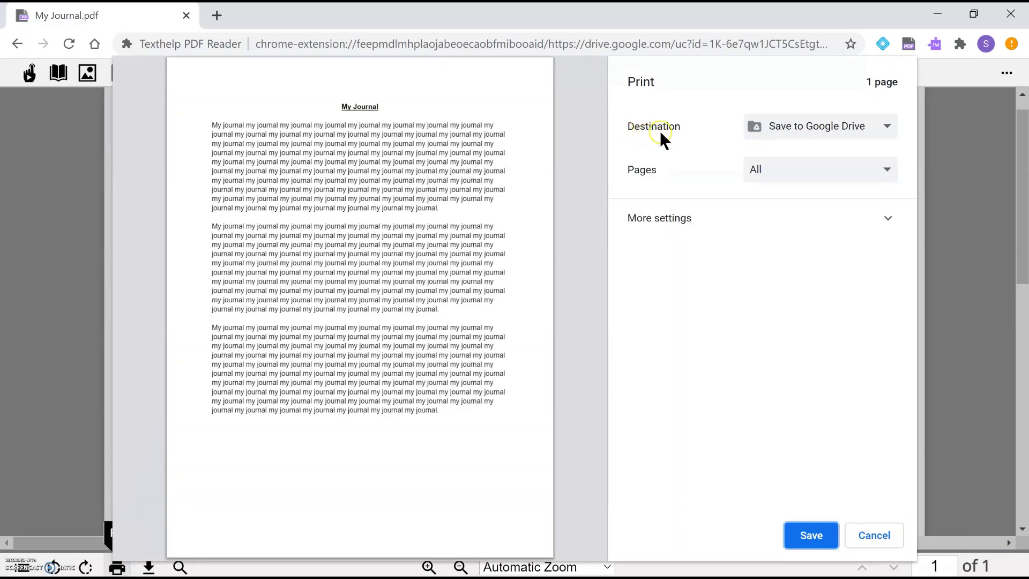
click(887, 127)
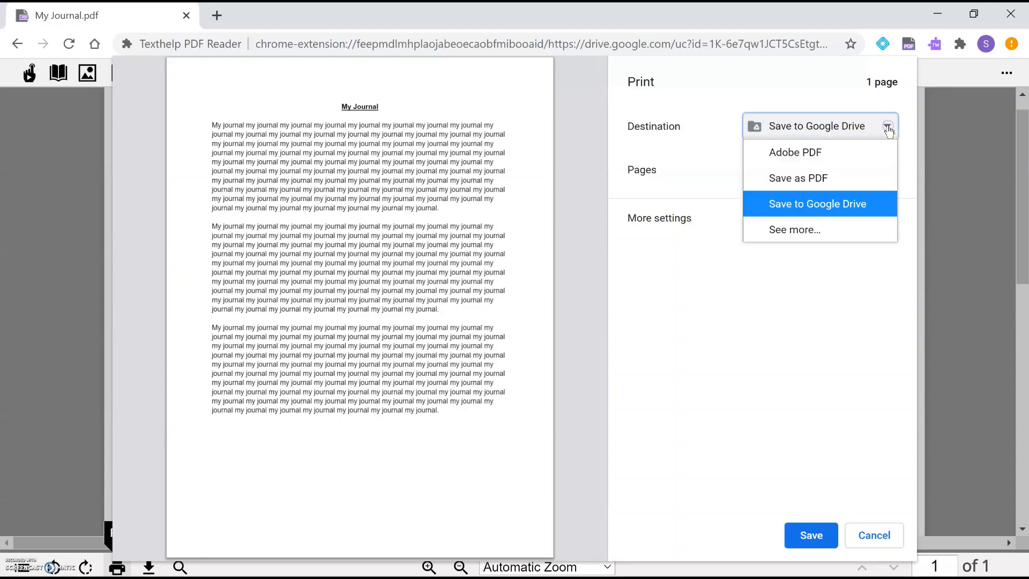
click(864, 206)
click(818, 531)
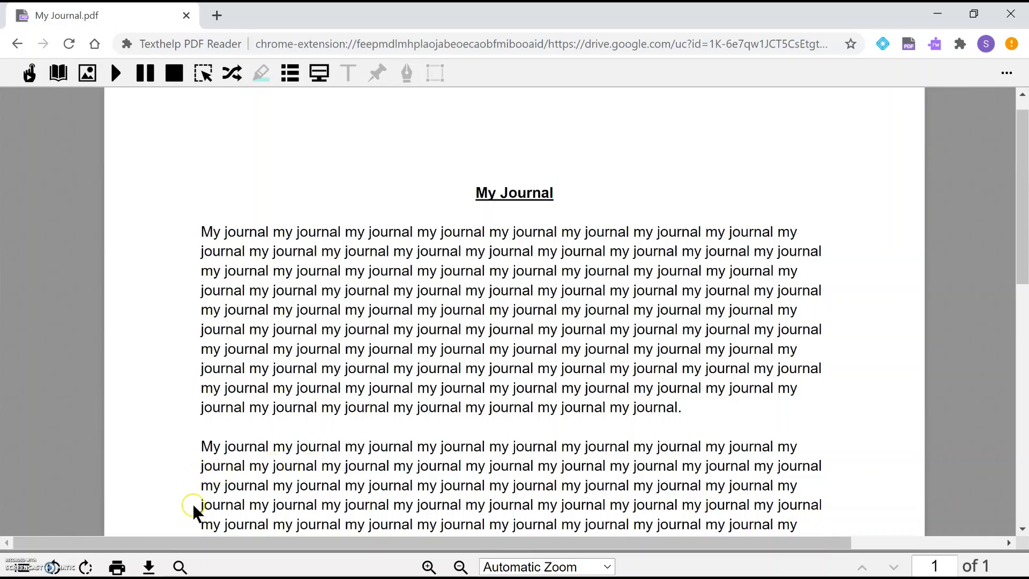
click(116, 567)
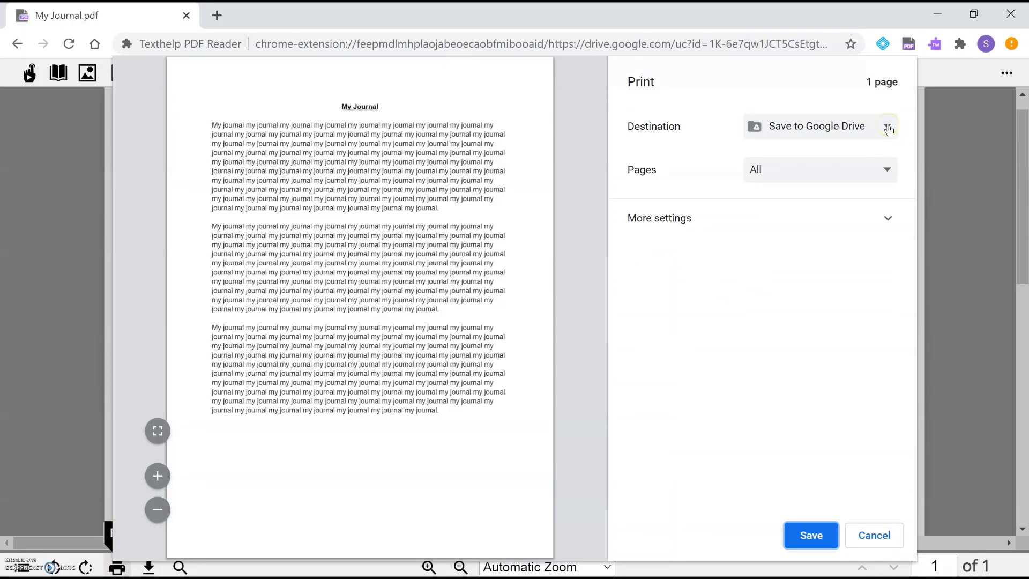
click(888, 128)
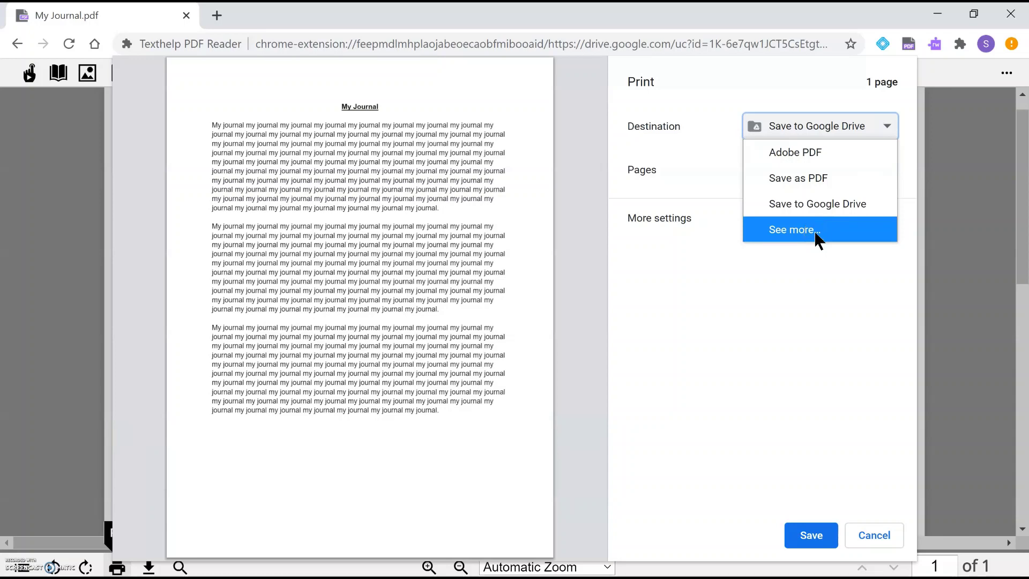
click(792, 229)
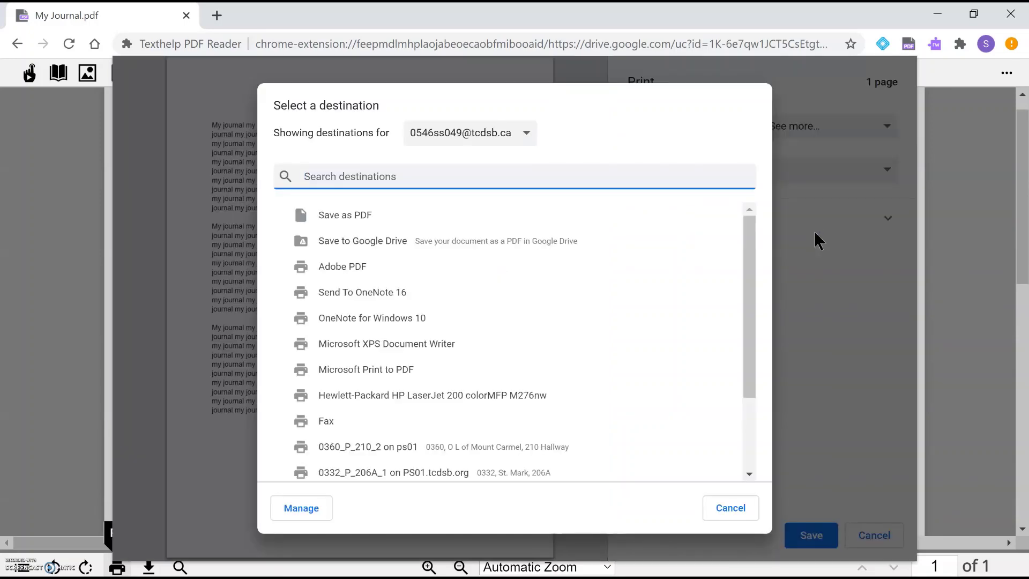
click(723, 284)
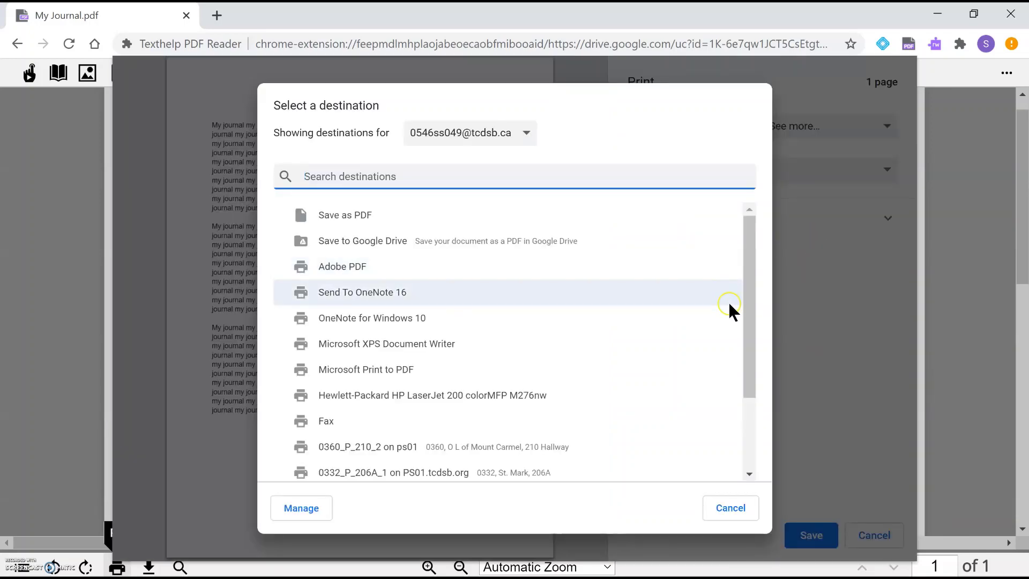
click(562, 395)
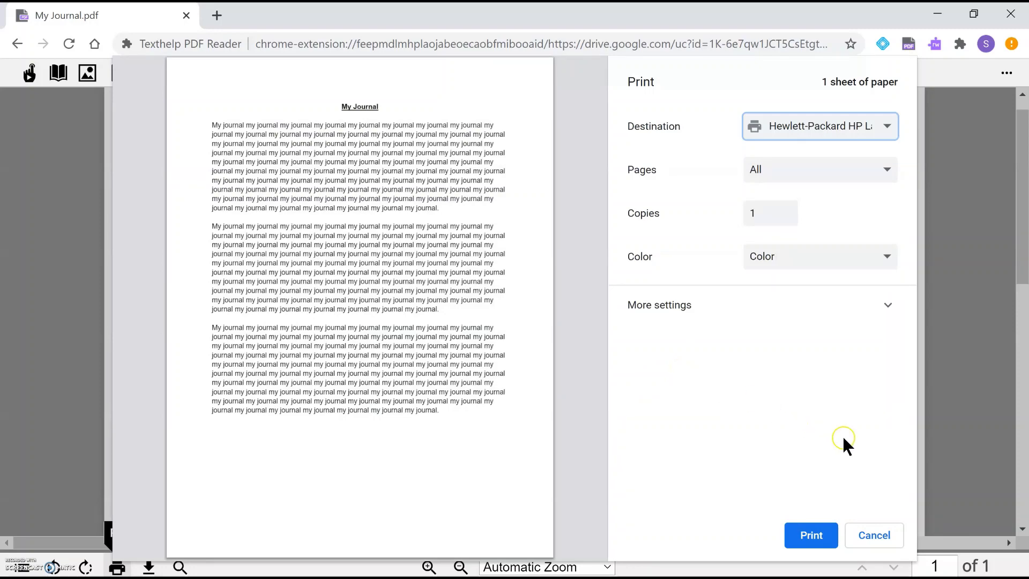
click(883, 536)
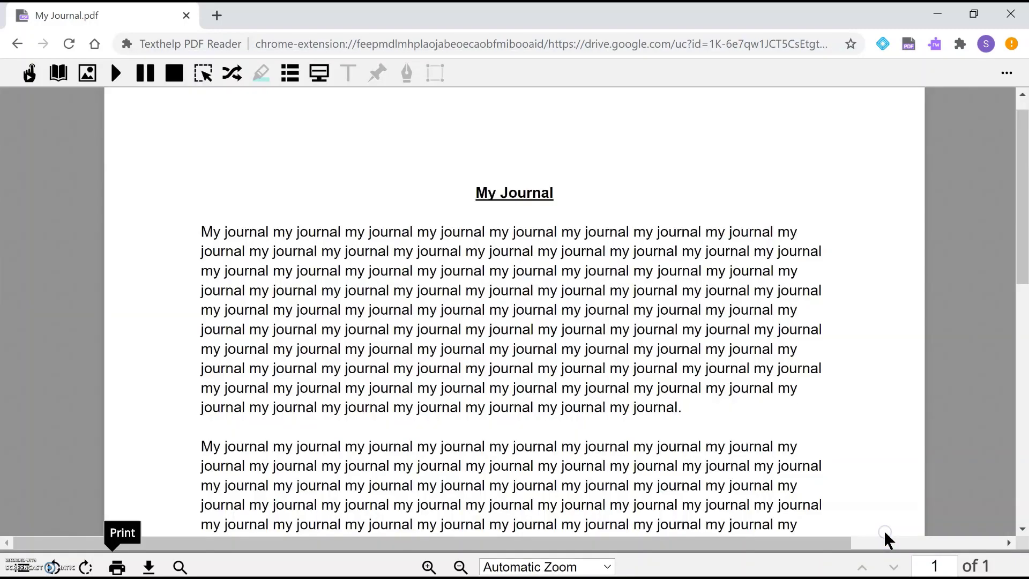
Download My Journal.pdf with the reader's bottom-toolbar Download button.
click(894, 452)
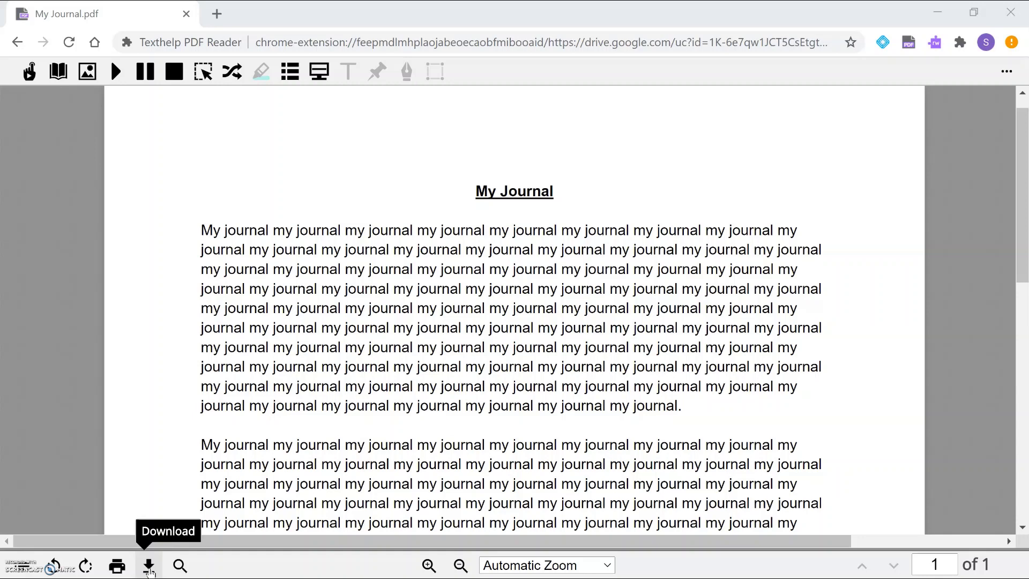
click(148, 567)
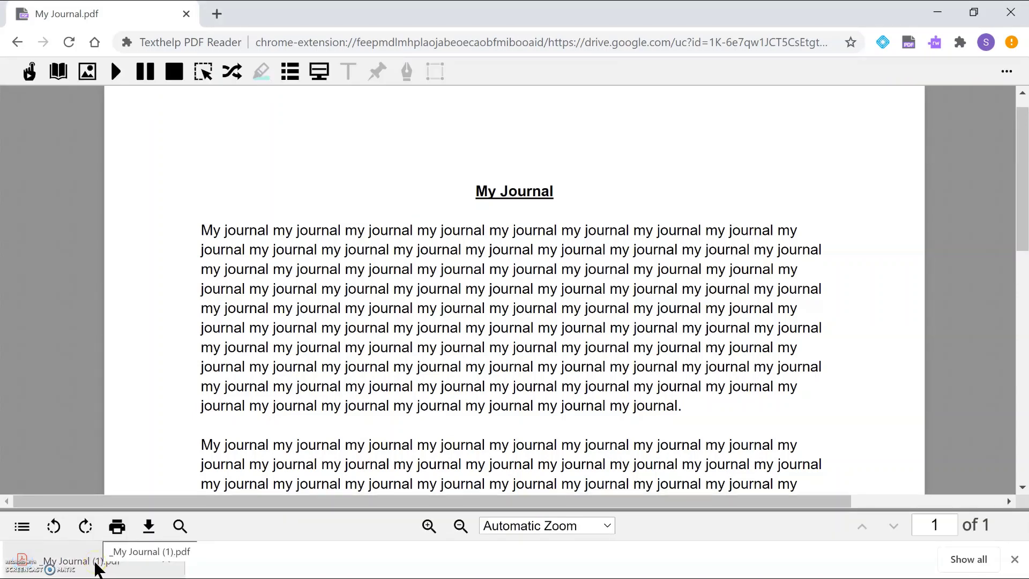
View the downloaded journal PDF in Chrome's viewer, then return to the Classwork tab.
click(85, 566)
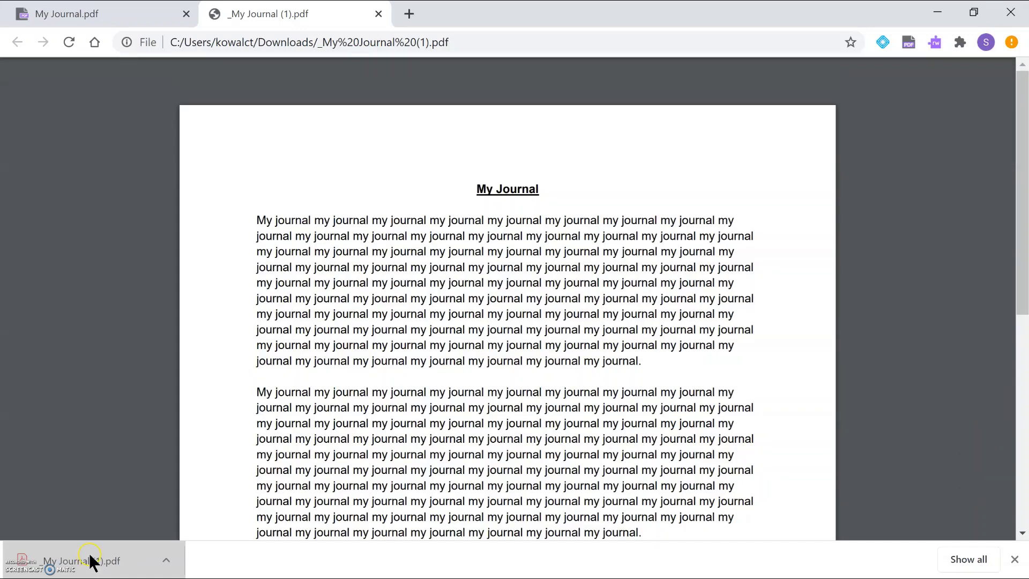
click(200, 480)
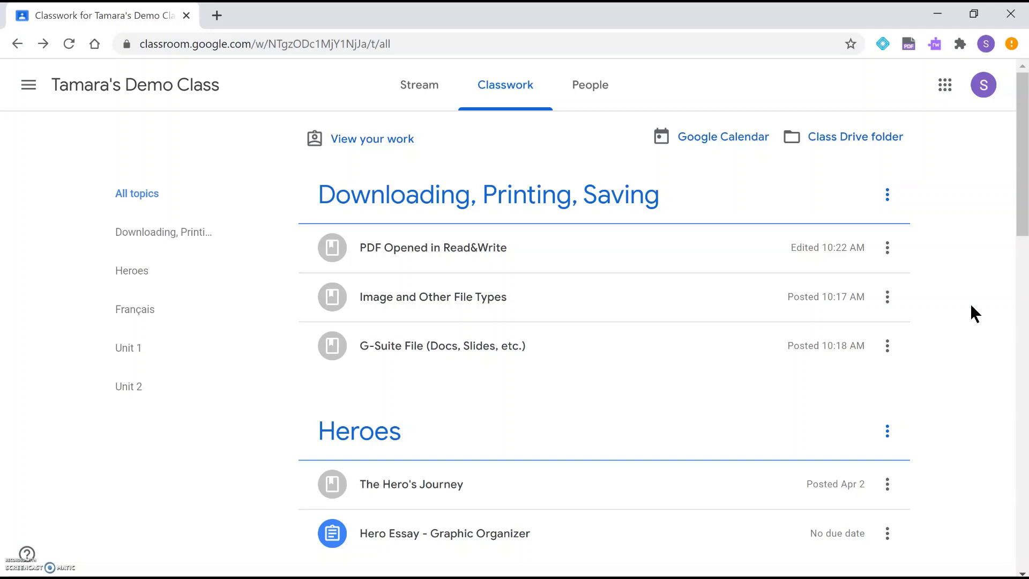
Open Your Numeracy Summer School Certificate 2020.jpg from the 'Image and Other File Types' post.
click(545, 304)
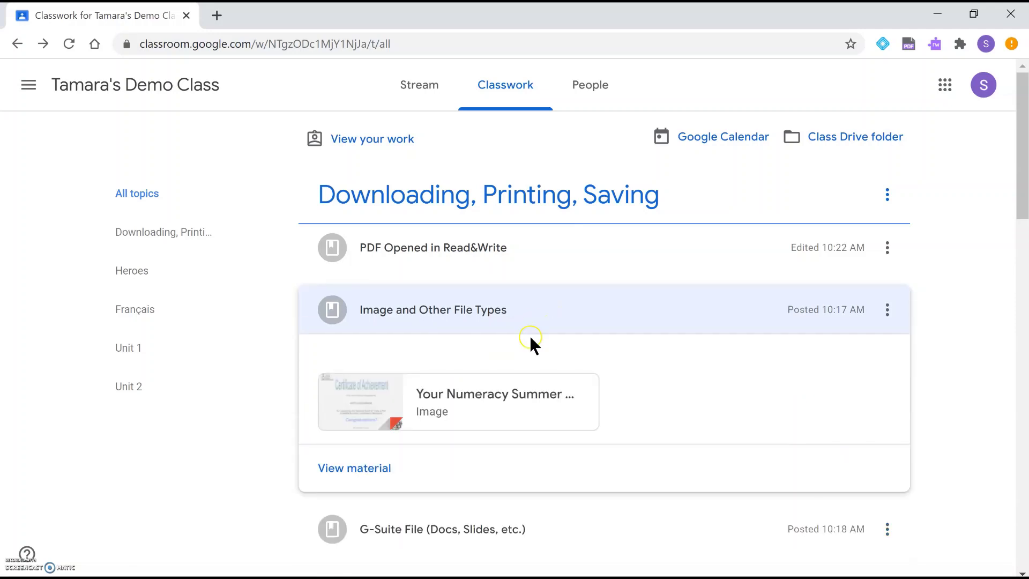
click(481, 401)
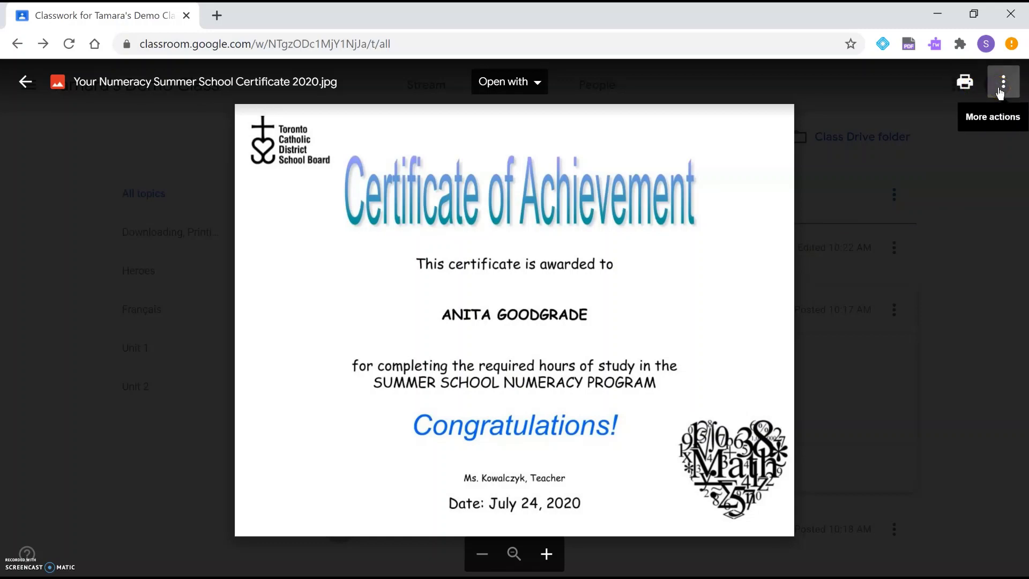
Open the certificate image in a separate Drive tab from the More actions menu.
click(1000, 91)
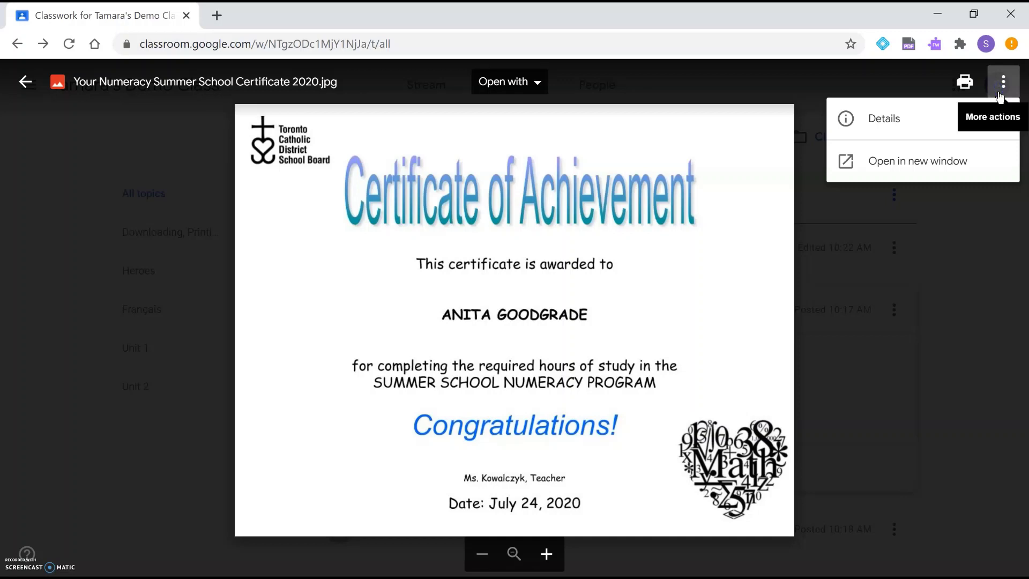
click(980, 163)
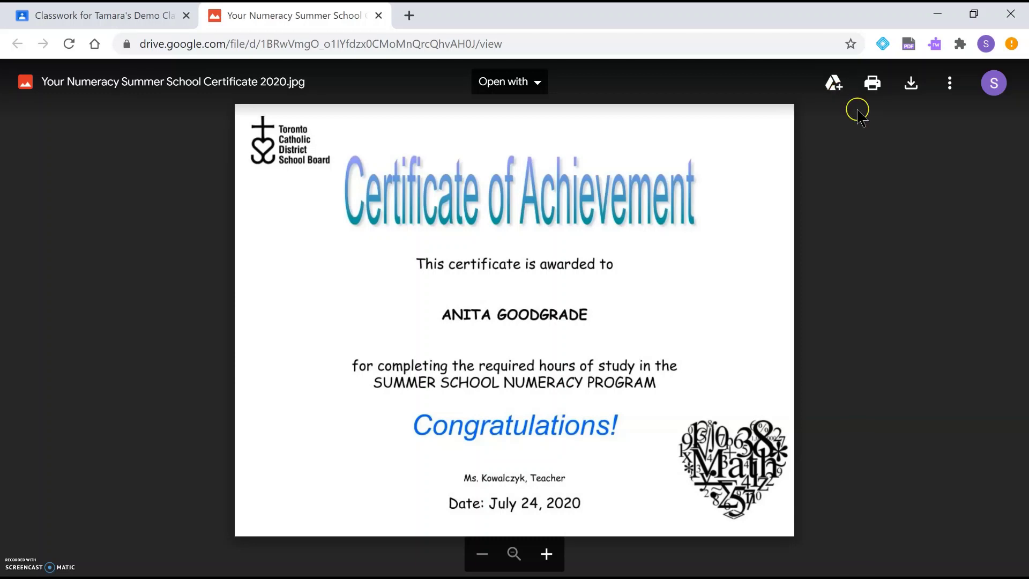
click(873, 86)
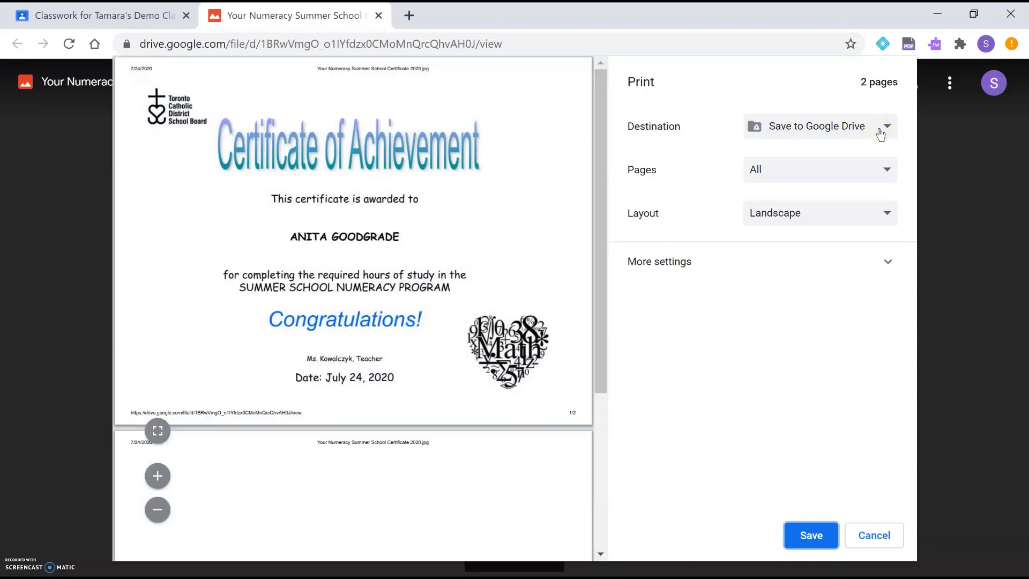
click(880, 134)
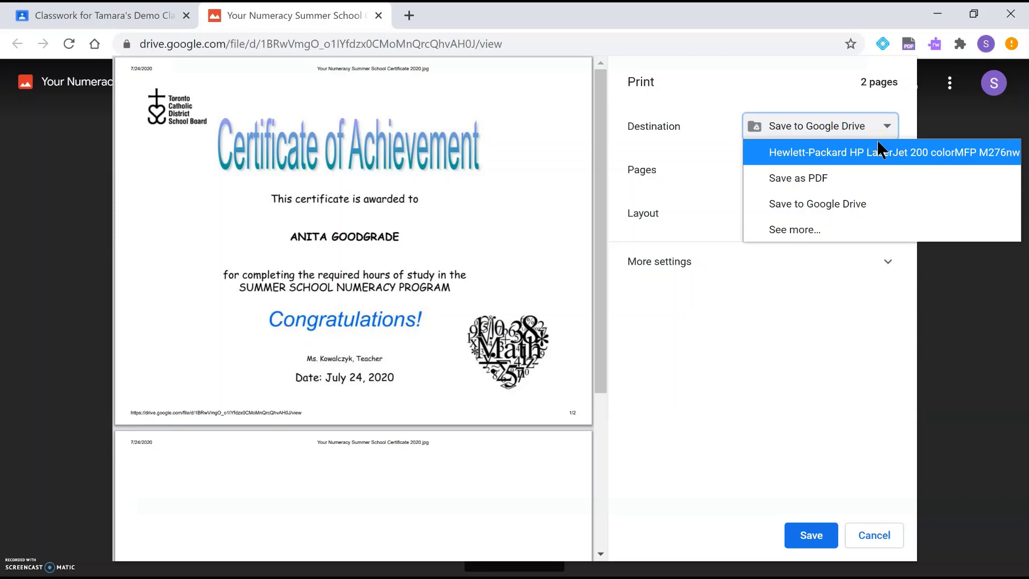
click(879, 143)
click(852, 229)
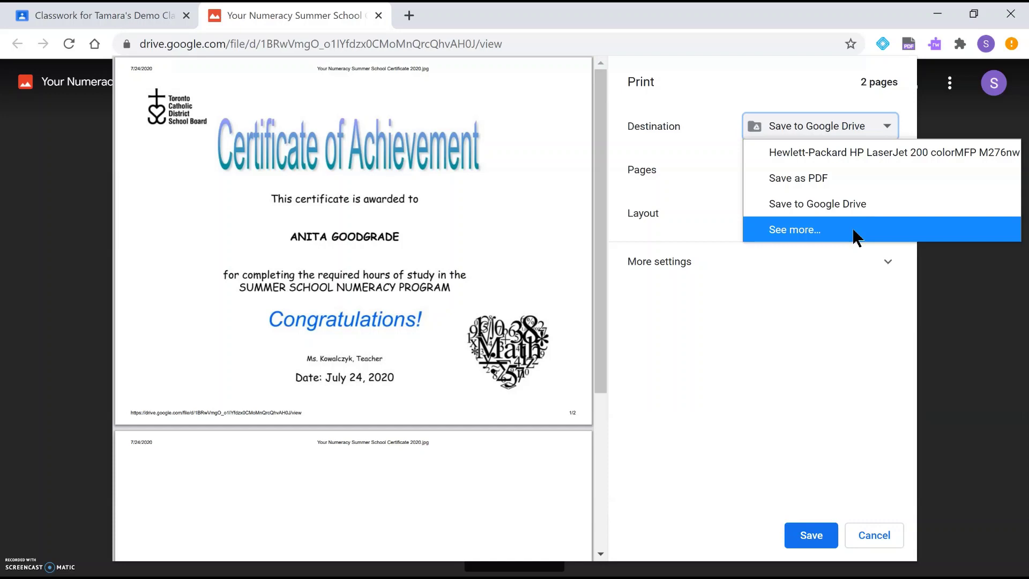
click(822, 332)
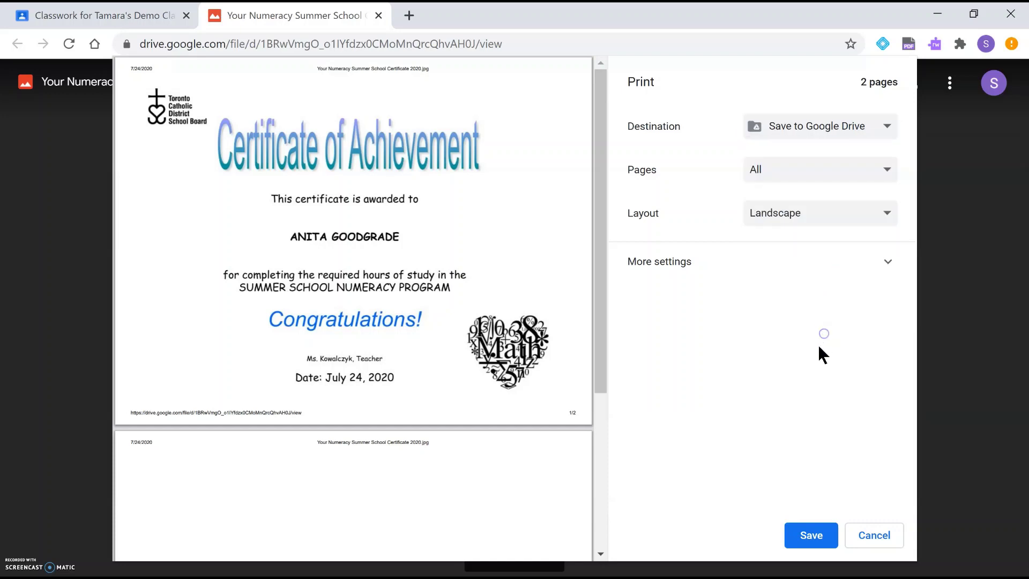
Cancel printing and download the certificate image as a jpg.
click(885, 535)
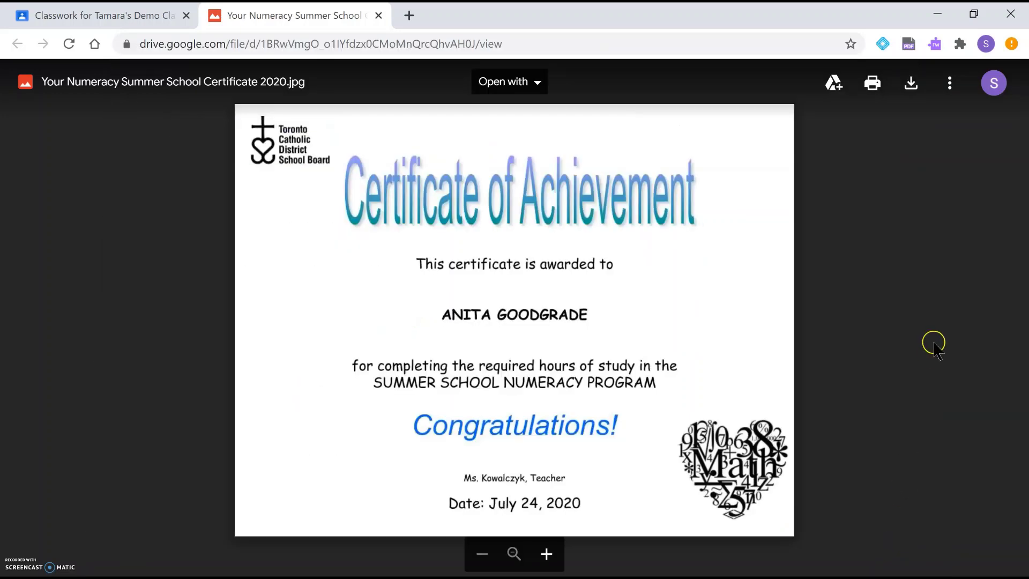
click(910, 95)
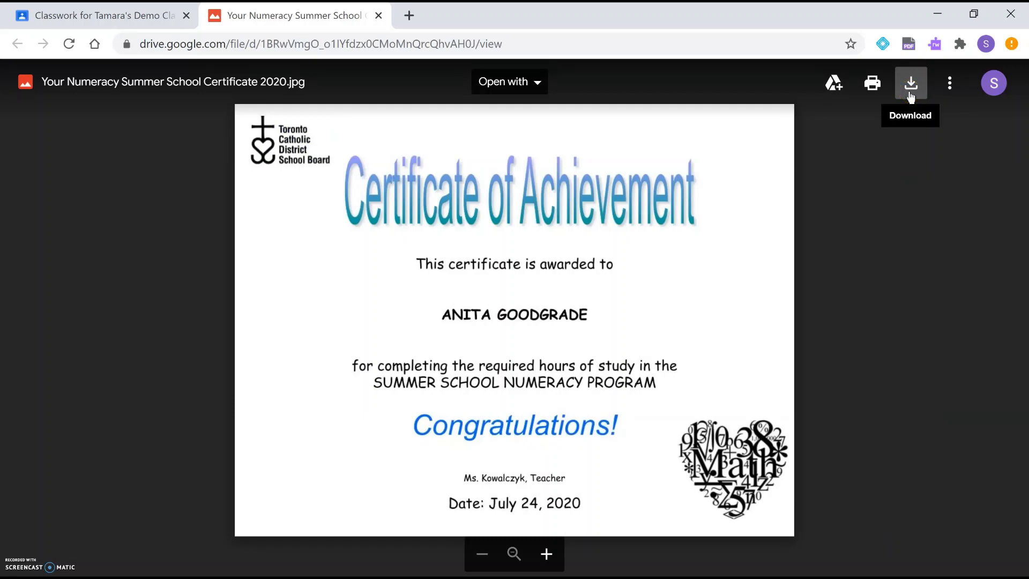
click(910, 95)
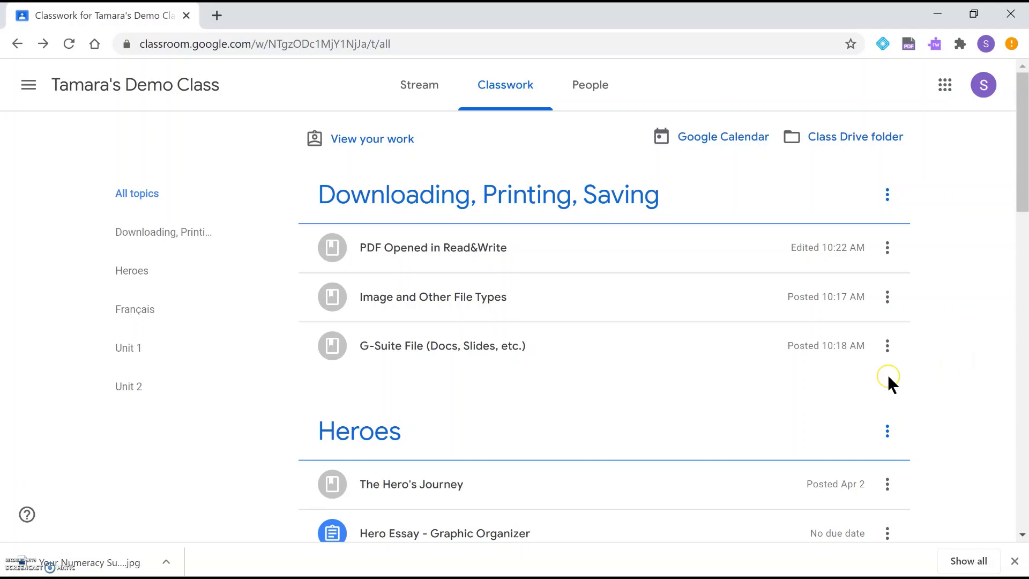
Open the Vocabulary List - Sheep doc from the 'G-Suite File (Docs, Slides, etc.)' post.
click(671, 355)
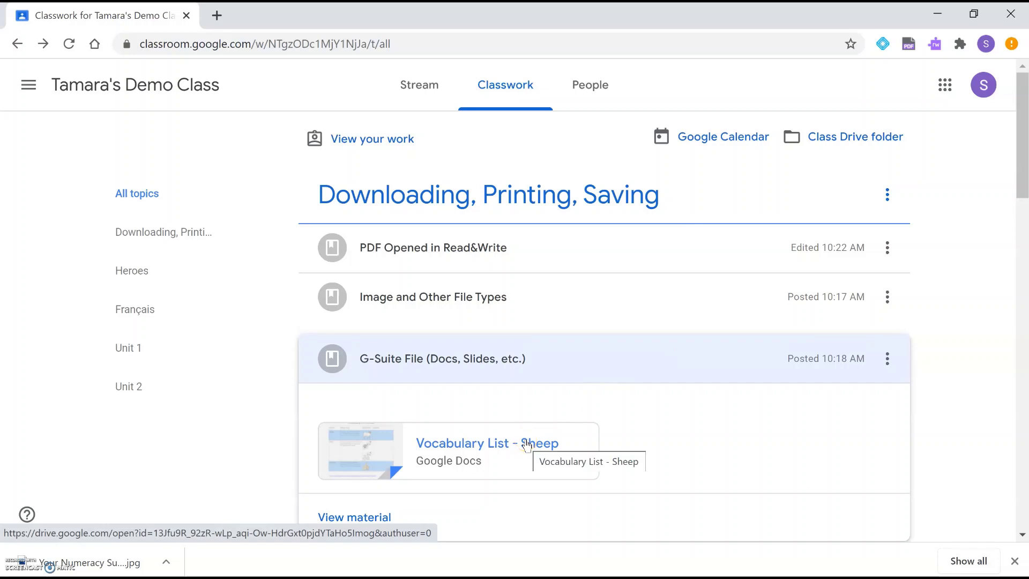
click(525, 443)
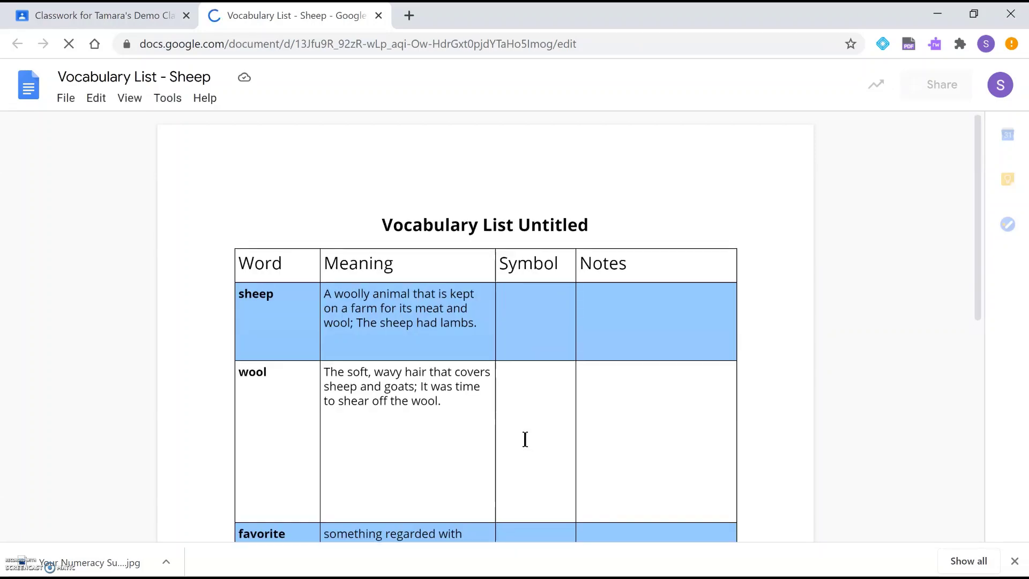
Once Vocabulary List - Sheep loads, bring up its File menu at Make a copy.
click(525, 428)
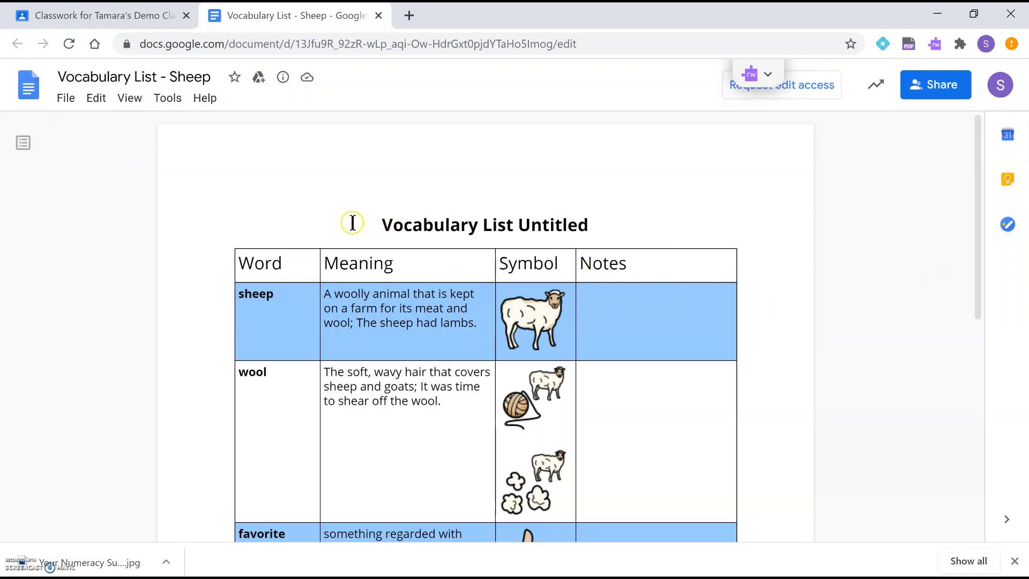
click(66, 107)
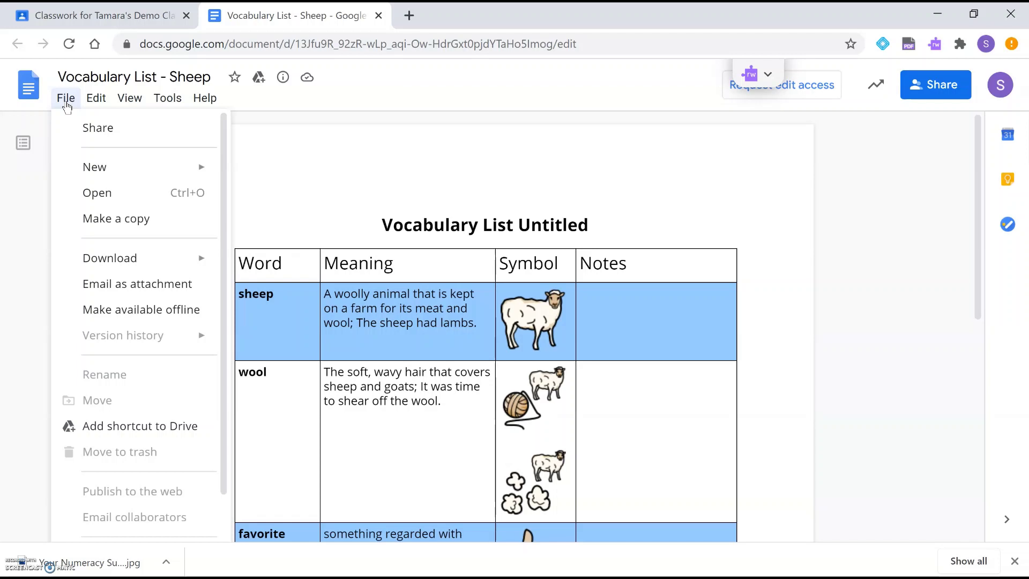
click(101, 194)
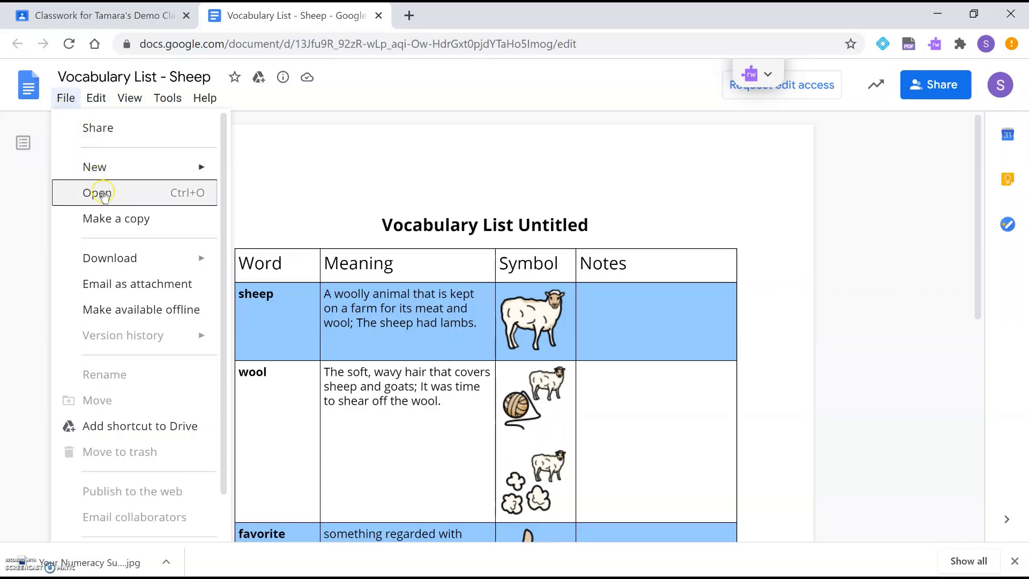
Copy the document to My Drive, prefixing its name with the student's first name.
click(122, 230)
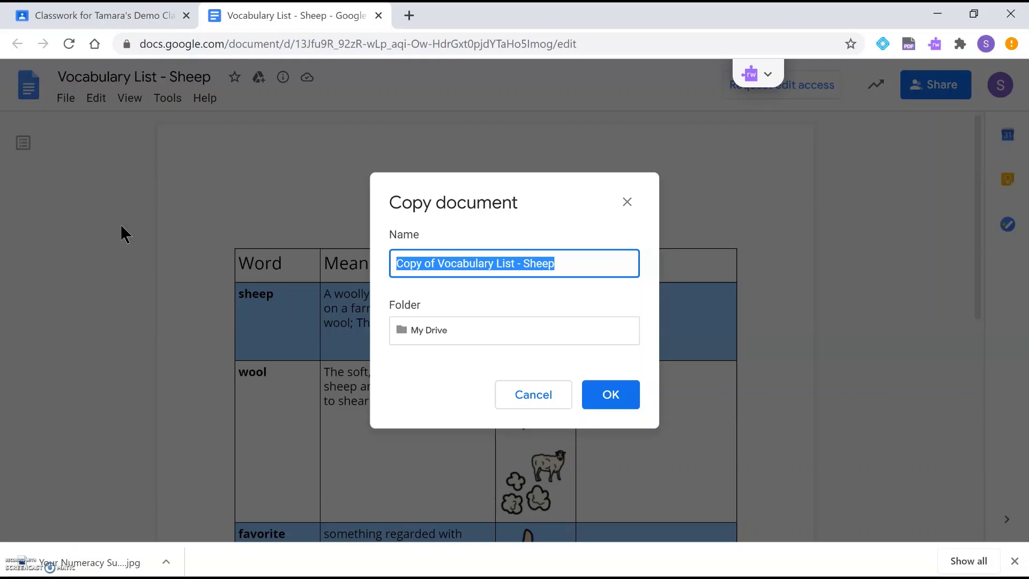
click(398, 264)
text(Tamara)
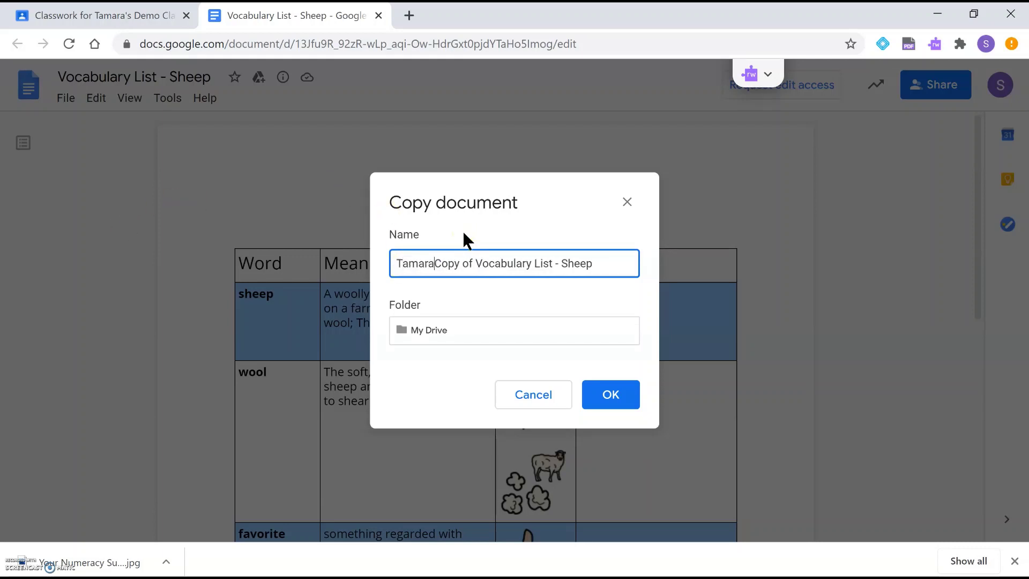
text('s)
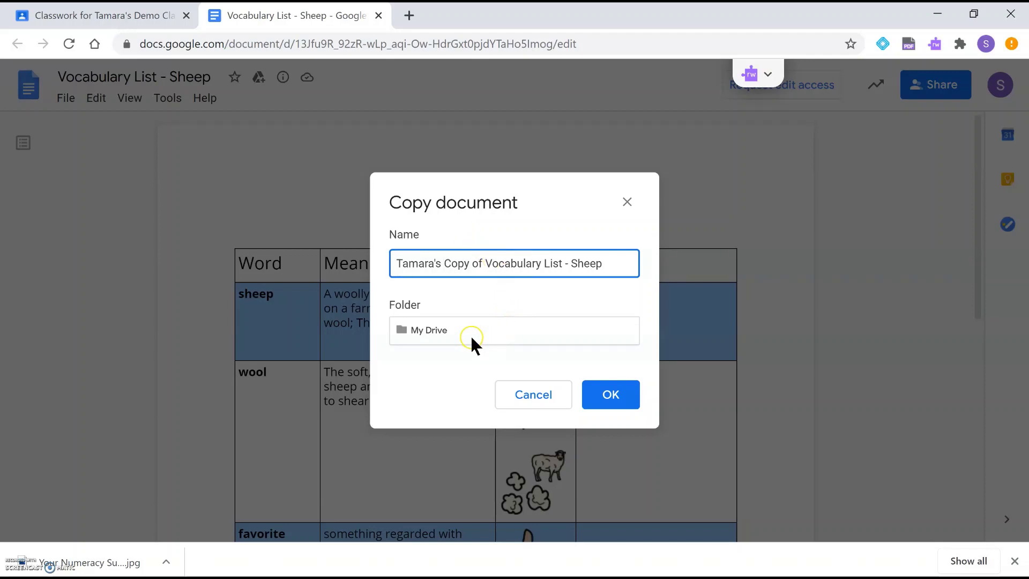
click(431, 332)
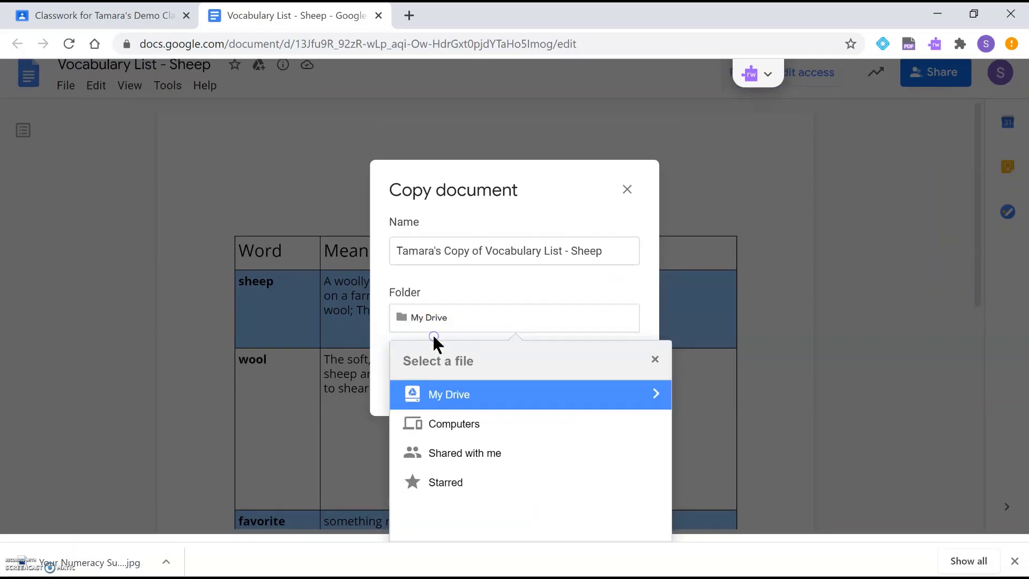
click(580, 279)
click(611, 390)
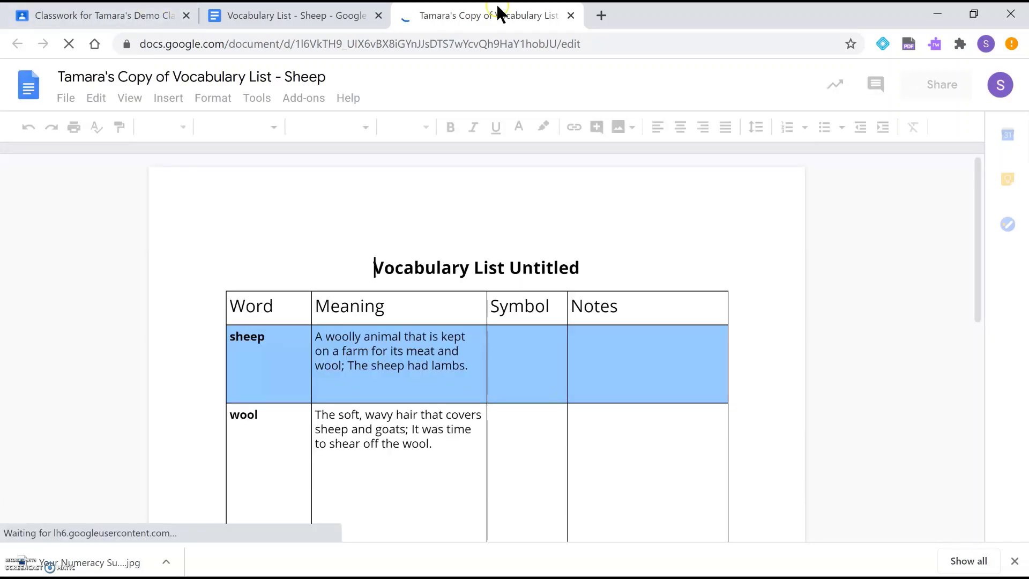
Close the copy's tab and download the original Vocabulary List - Sheep as a PDF Document (.pdf).
click(569, 15)
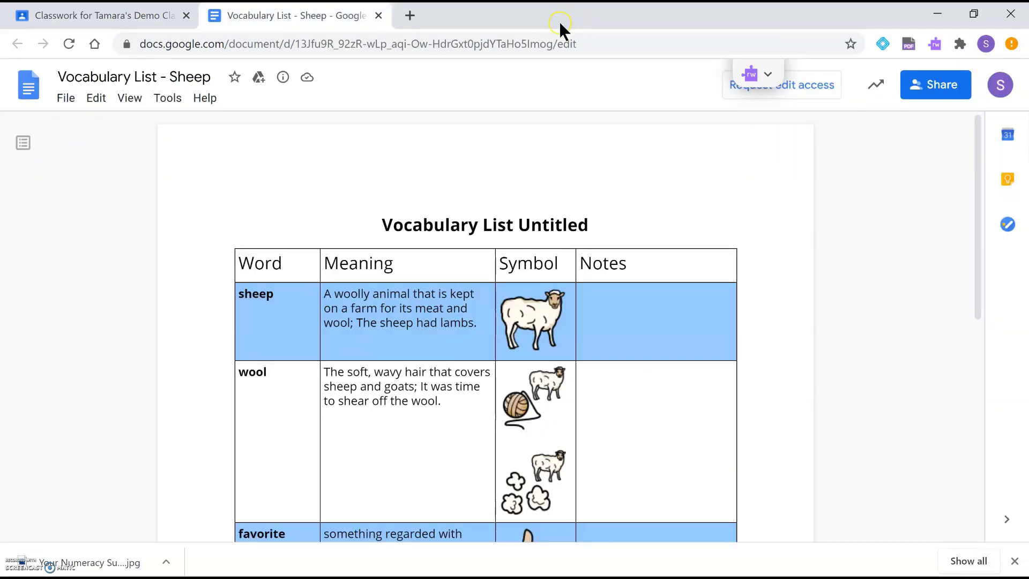
click(63, 104)
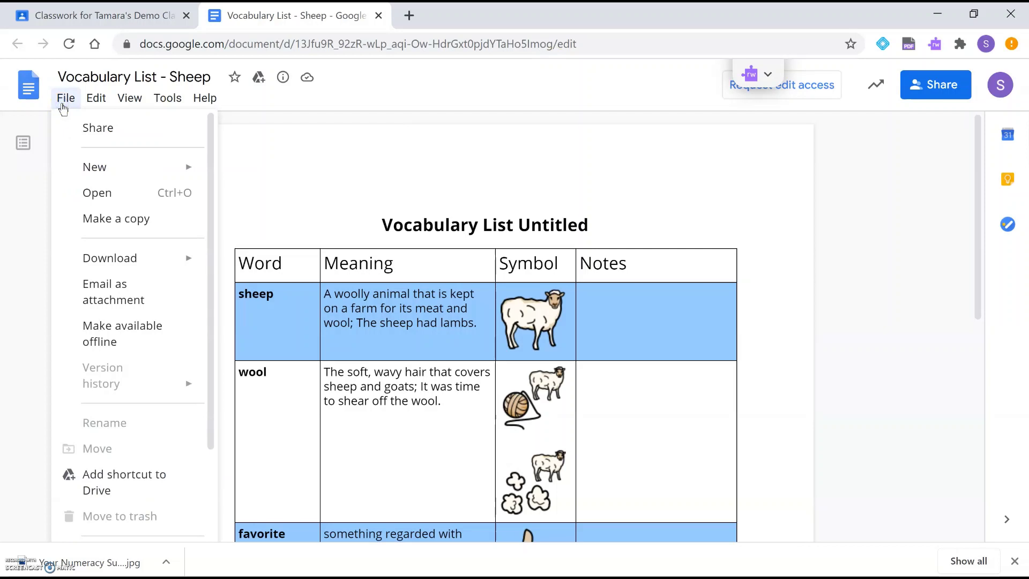
mouse_move(172, 258)
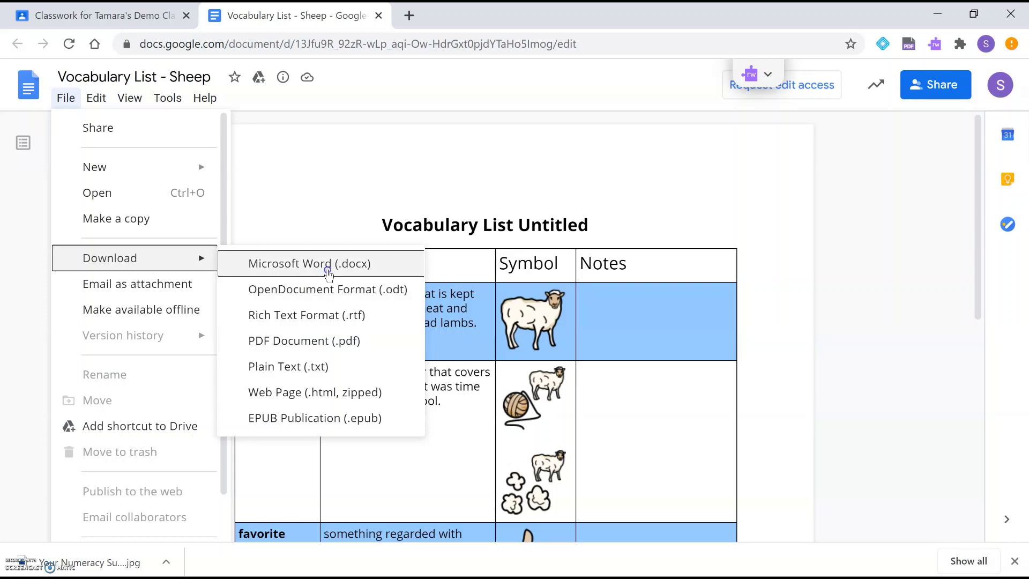
click(350, 342)
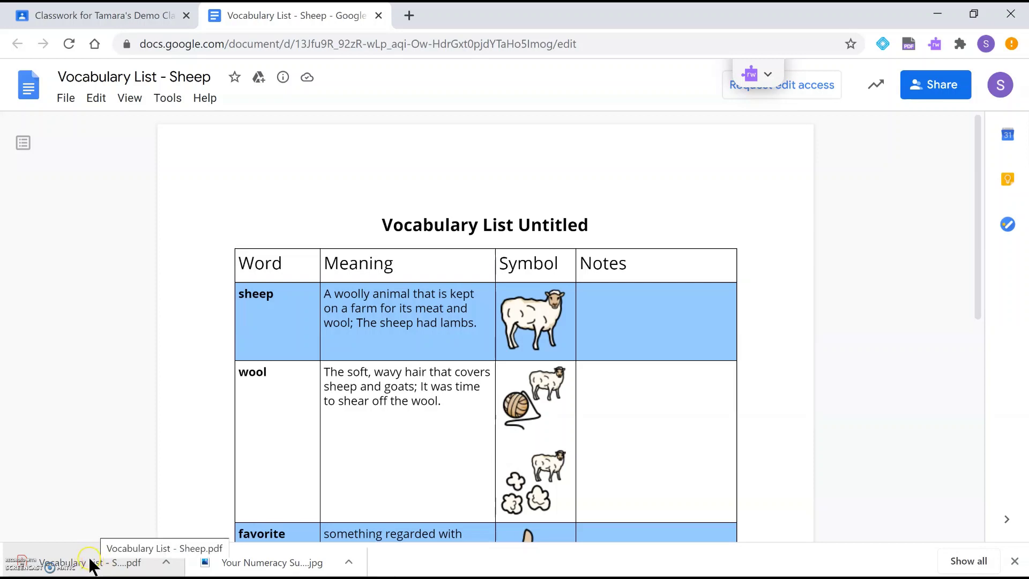
Show the downloaded Vocabulary List - Sheep.pdf in its Downloads folder.
click(166, 561)
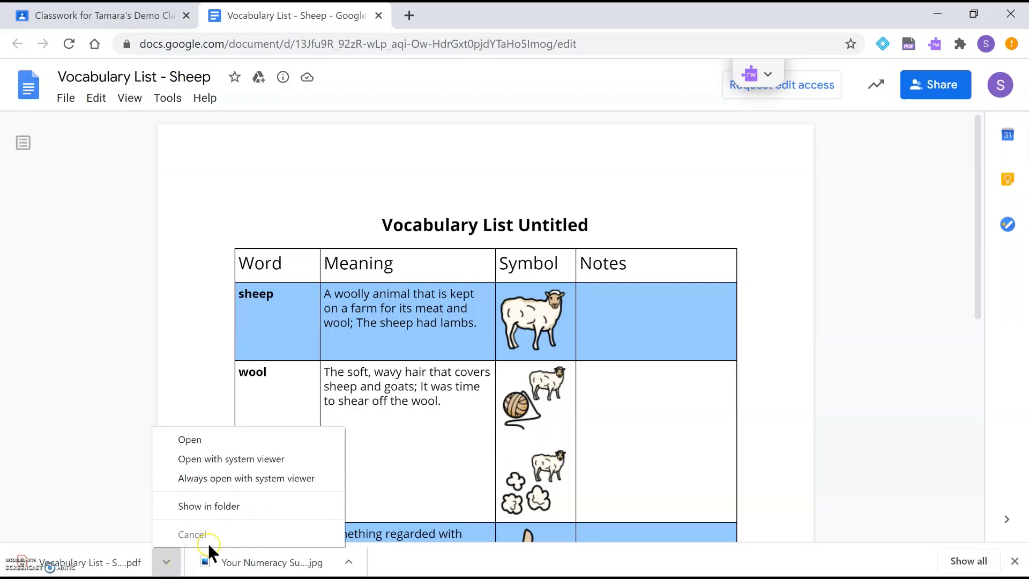
click(251, 504)
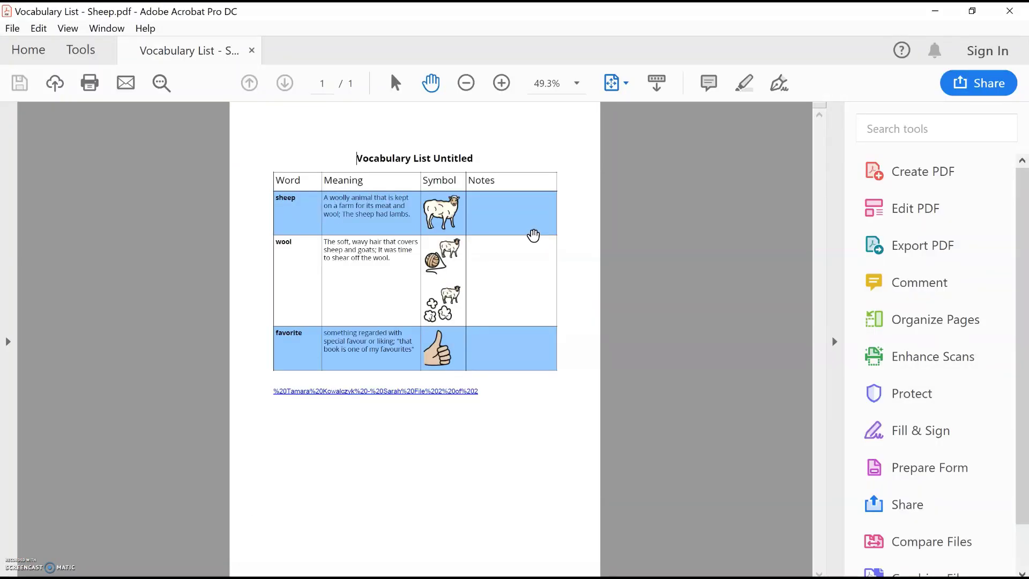
Open Vocabulary List - Sheep.pdf from Downloads in Adobe Acrobat Pro DC.
click(557, 240)
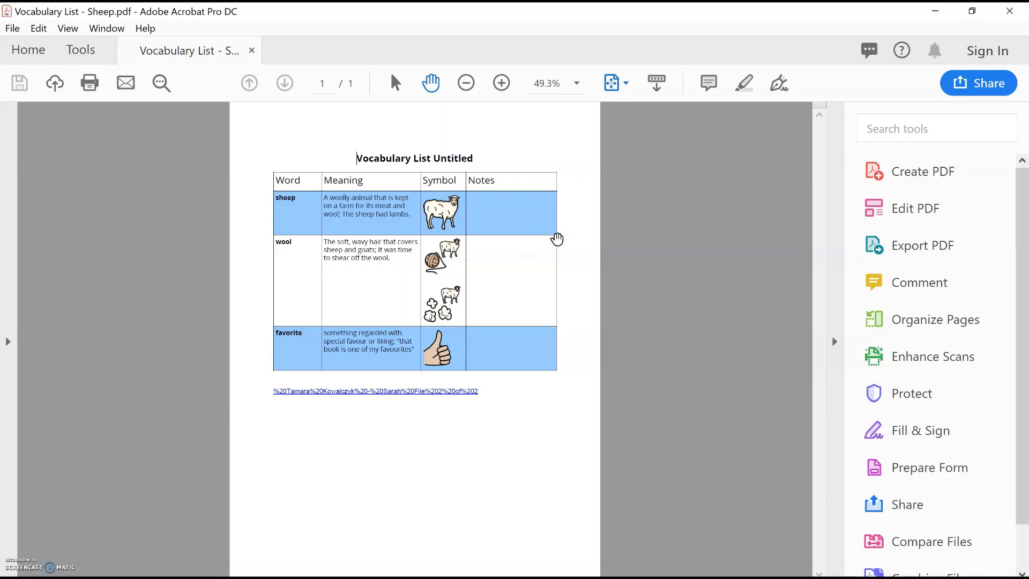